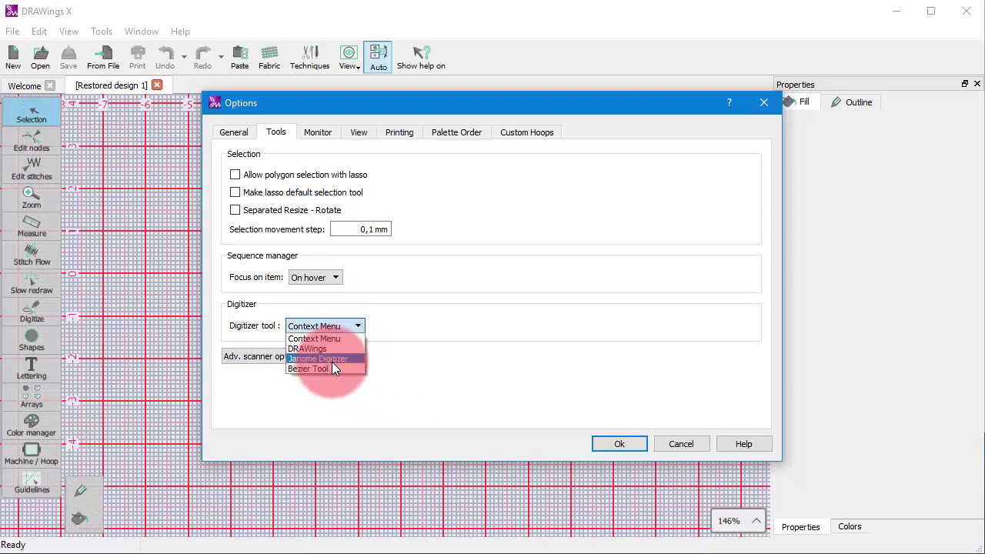
Step: Set the digitizer tool to Janome Digitizer in the options and apply the change
click(337, 358)
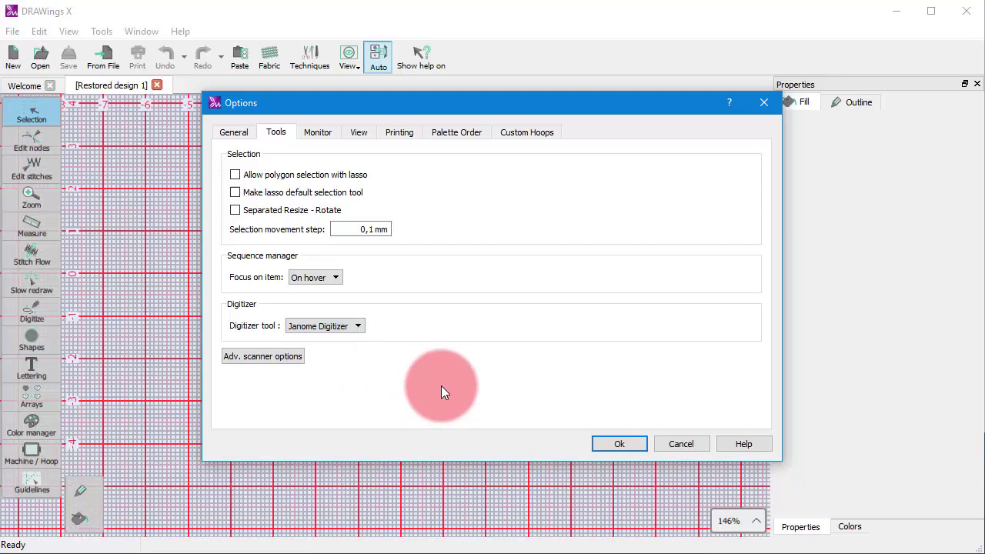
click(620, 444)
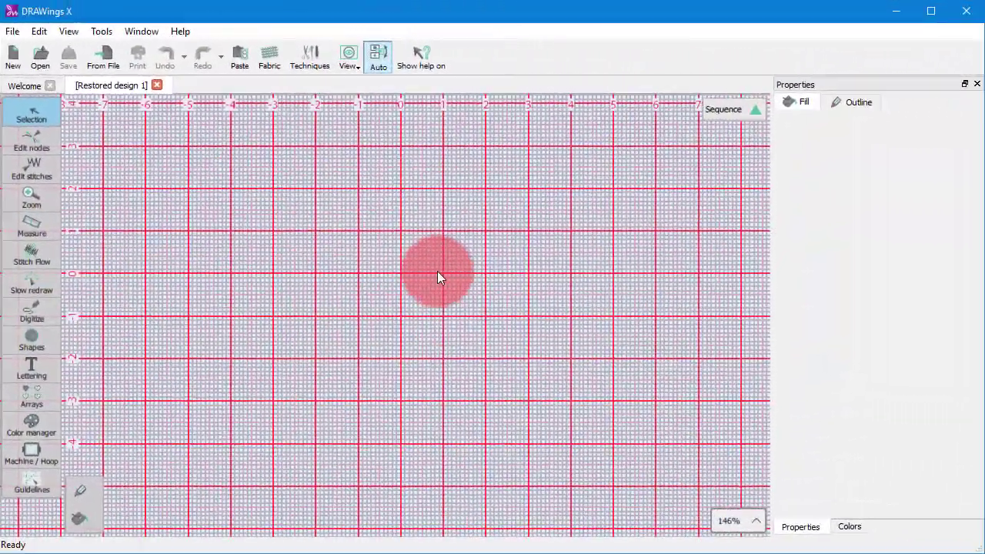
Step: Start an outline shape with three straight-line nodes at about (-7, -0.4), (-7.6, 2.2) and (-6.8, 3.5) on the rulers
click(50, 314)
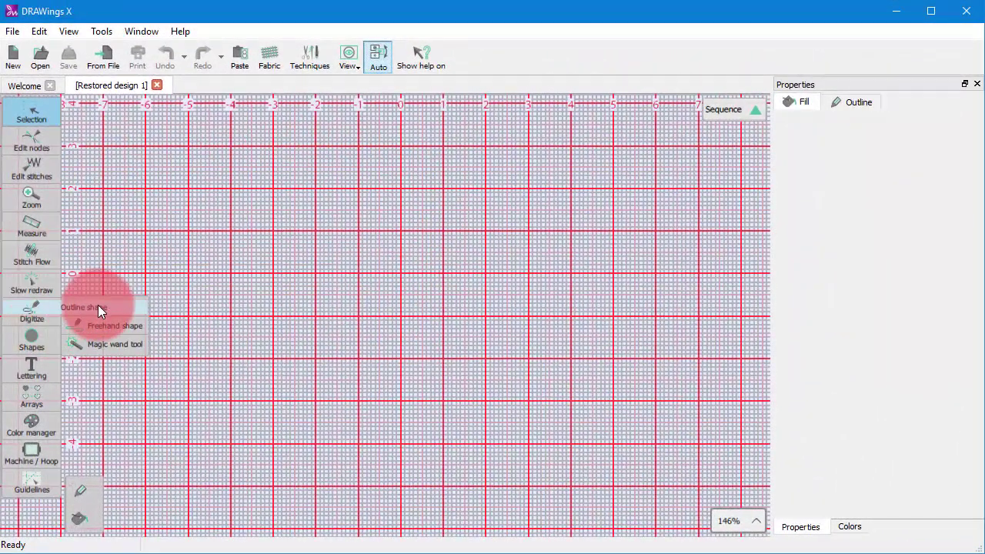
click(98, 305)
click(186, 314)
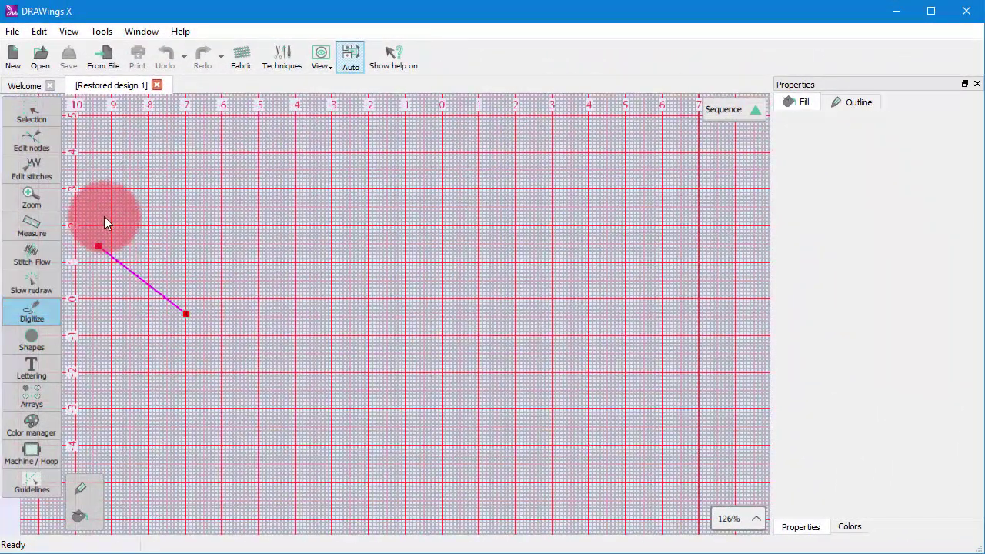
click(239, 207)
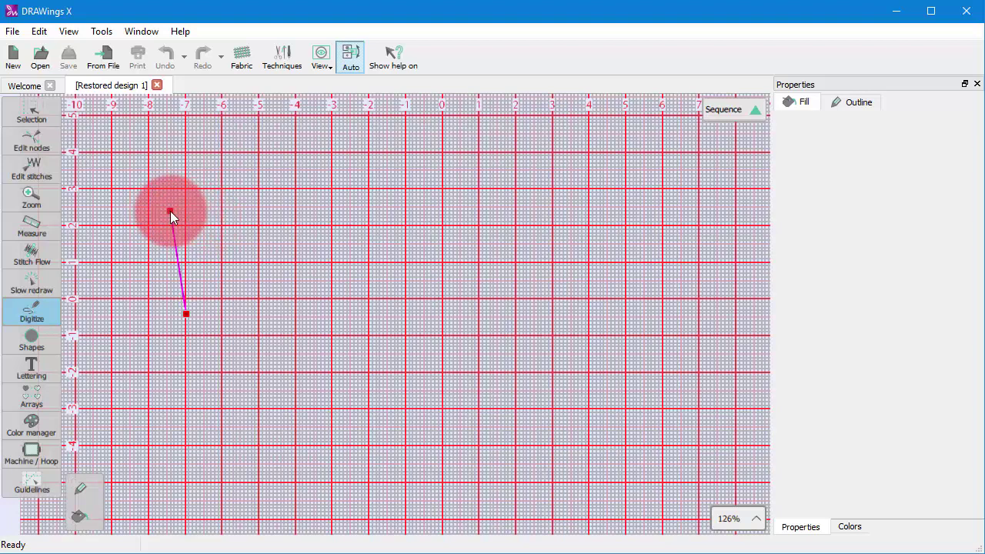
click(162, 216)
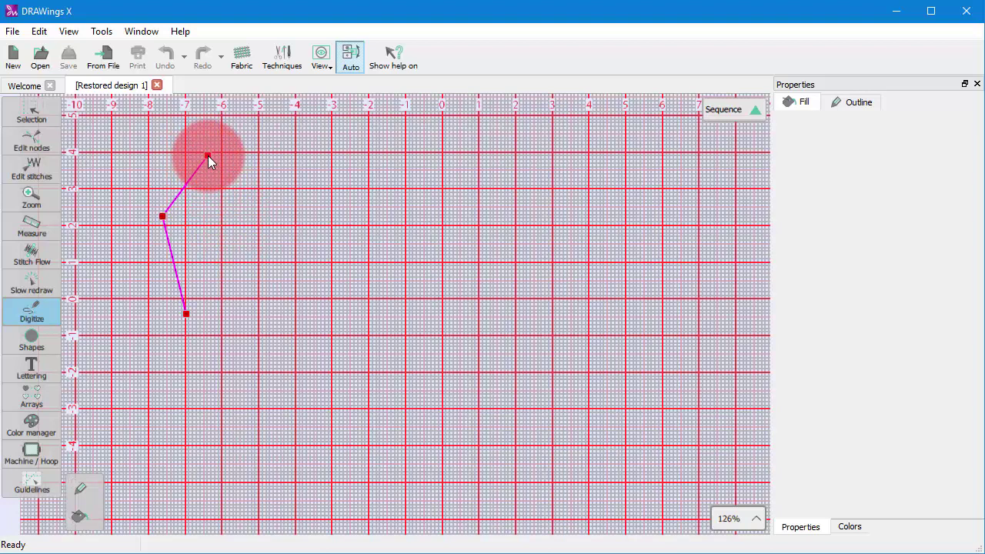
mouse_move(196, 157)
mouse_down()
mouse_move(181, 180)
mouse_move(193, 171)
mouse_up()
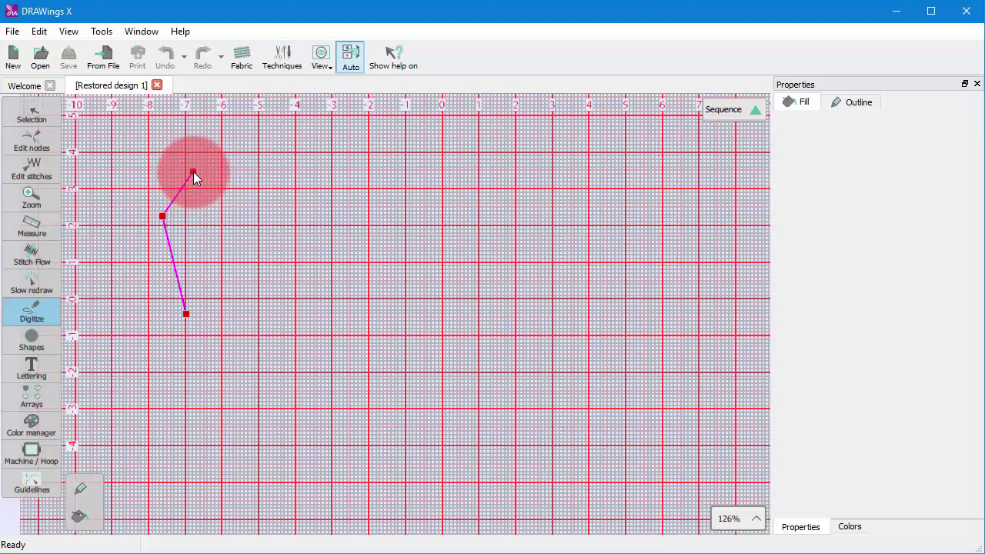
drag(194, 172, 193, 171)
Step: Continue the outline from its third node with curved segments winding down to about -2.5 on the vertical ruler
drag(272, 195, 219, 352)
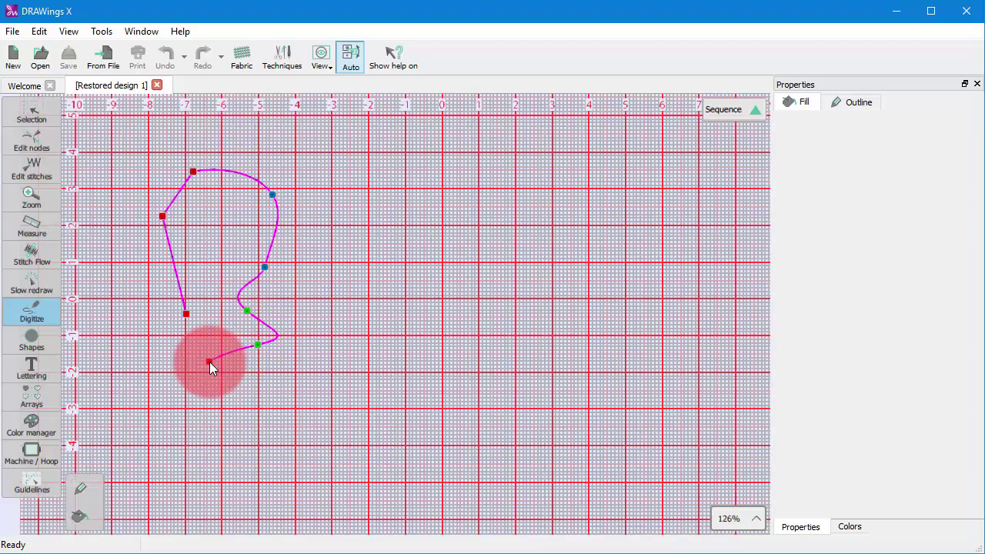
click(209, 362)
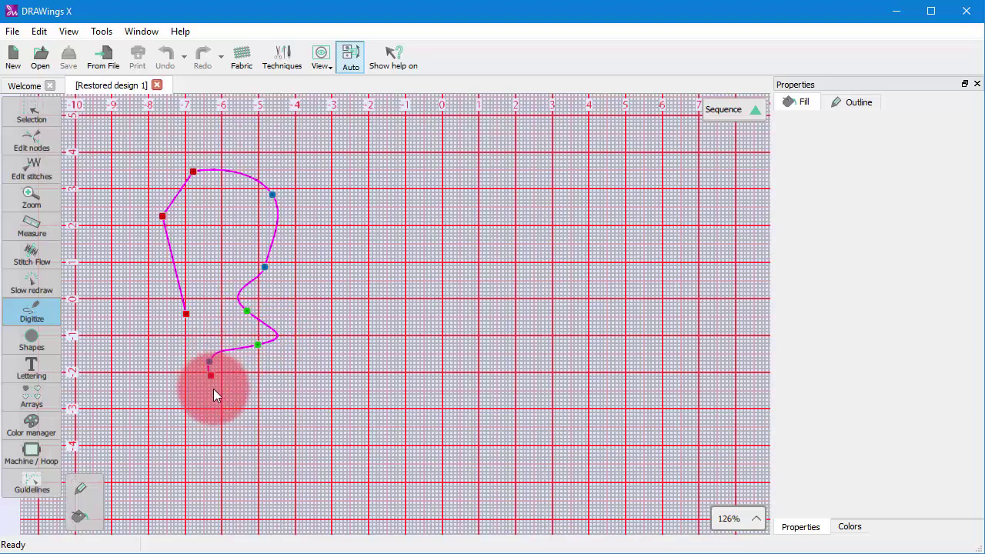
click(227, 392)
drag(247, 389, 227, 330)
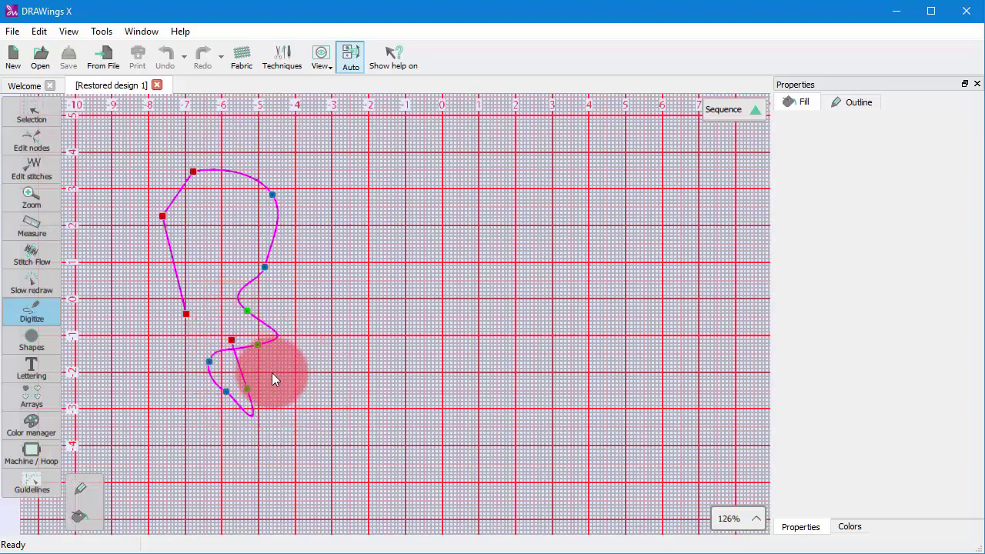
click(304, 375)
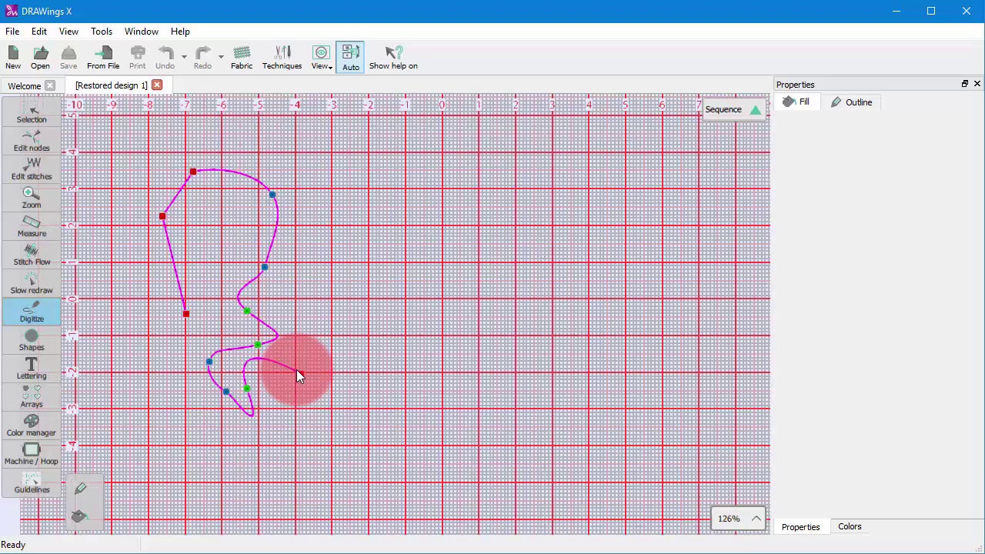
Step: Remove the curved nodes one by one, back to the third straight node of the outline
key(BackSpace)
key(BackSpace)
key(BackSpace)
key(BackSpace)
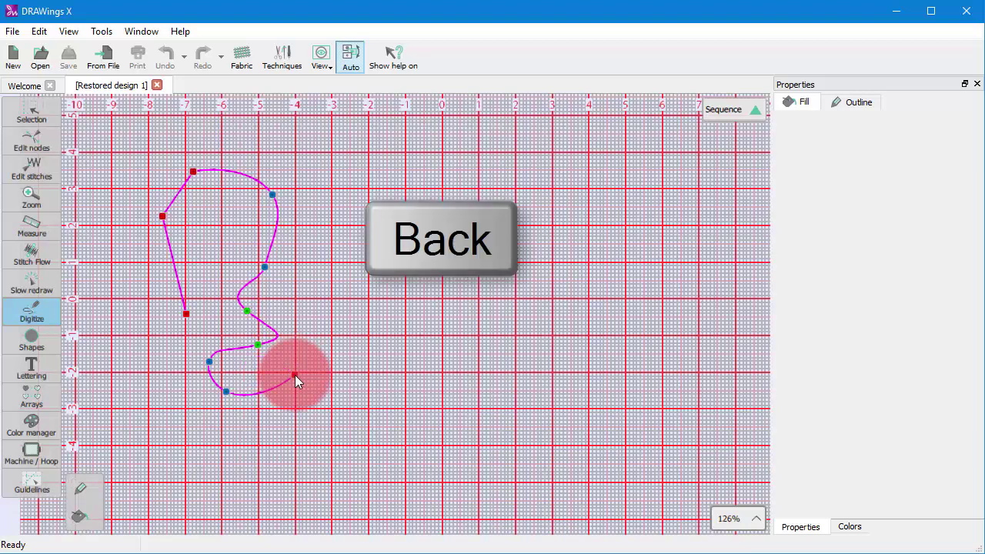
key(BackSpace)
key(BackSpace)
key(BackSpace)
key(BackSpace)
key(BackSpace)
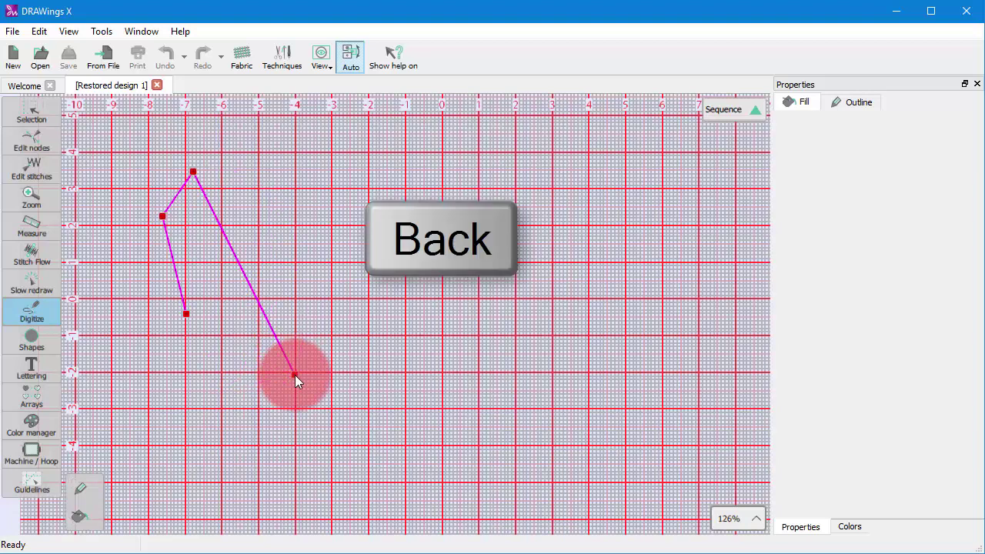
Step: Re-place the outline's upper two nodes at about (-8, 2.9) and (-7, 4) and end this open line
drag(295, 375, 245, 159)
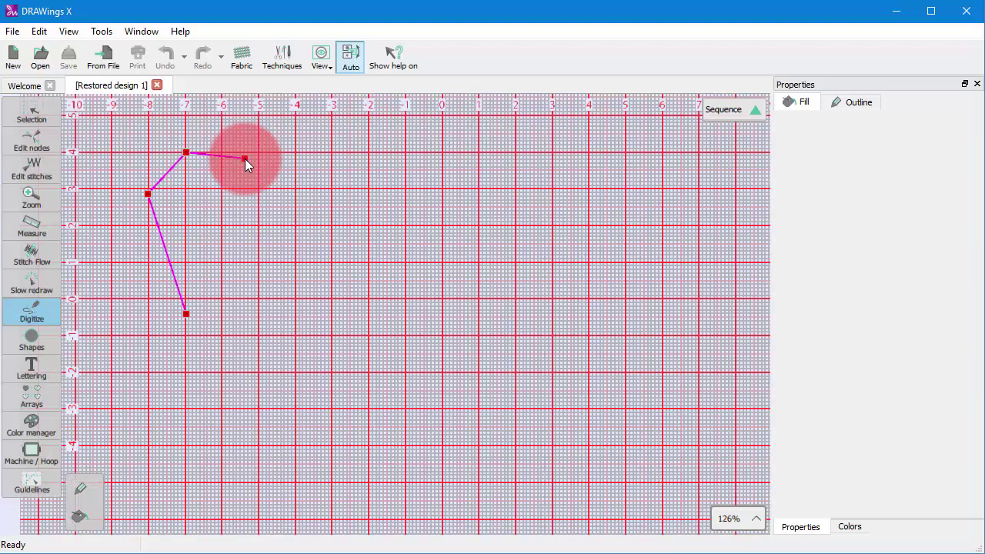
right_click(244, 158)
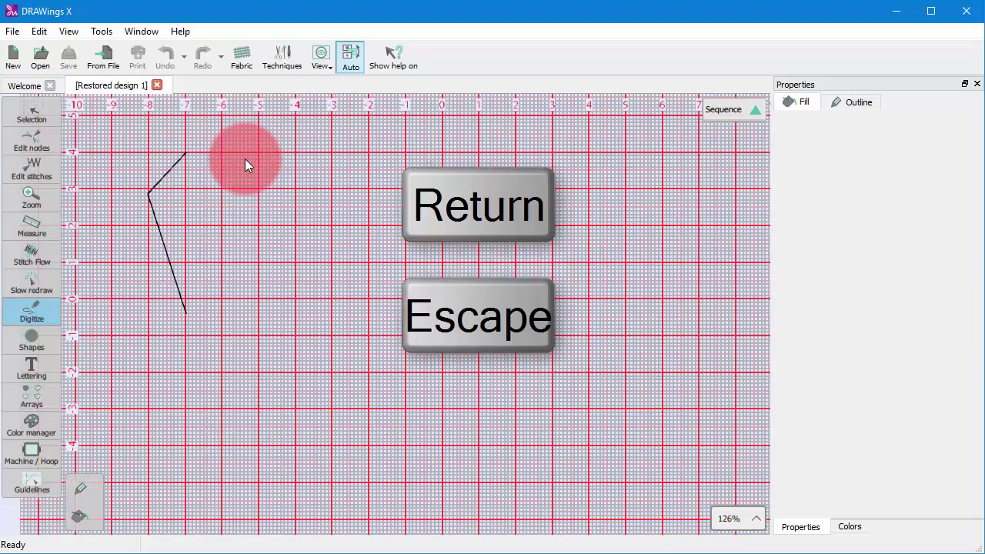
Step: Draw a second open line through about (-5.7, -0.2), (-6.5, 2.3) and (-5.3, 3.9), and complete both lines as one object
click(233, 307)
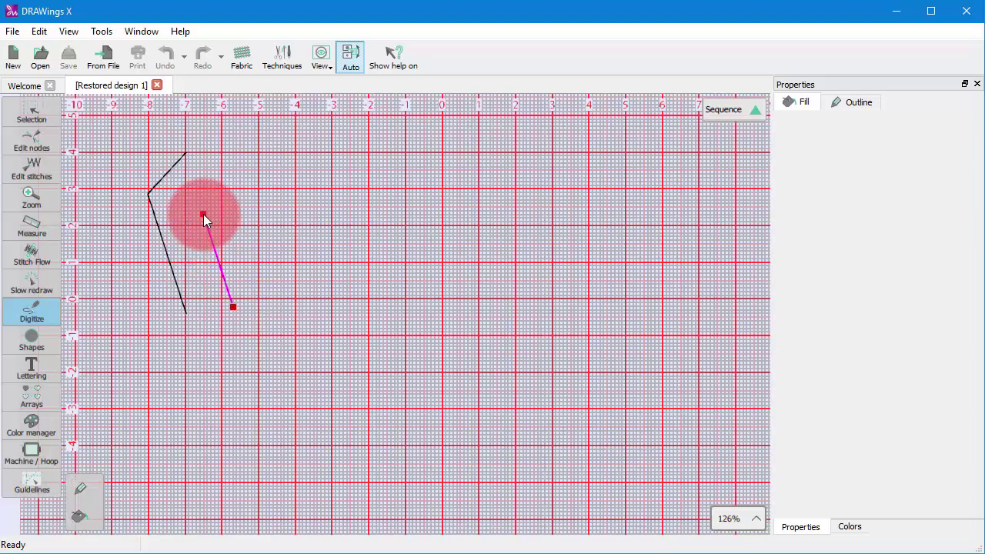
click(203, 214)
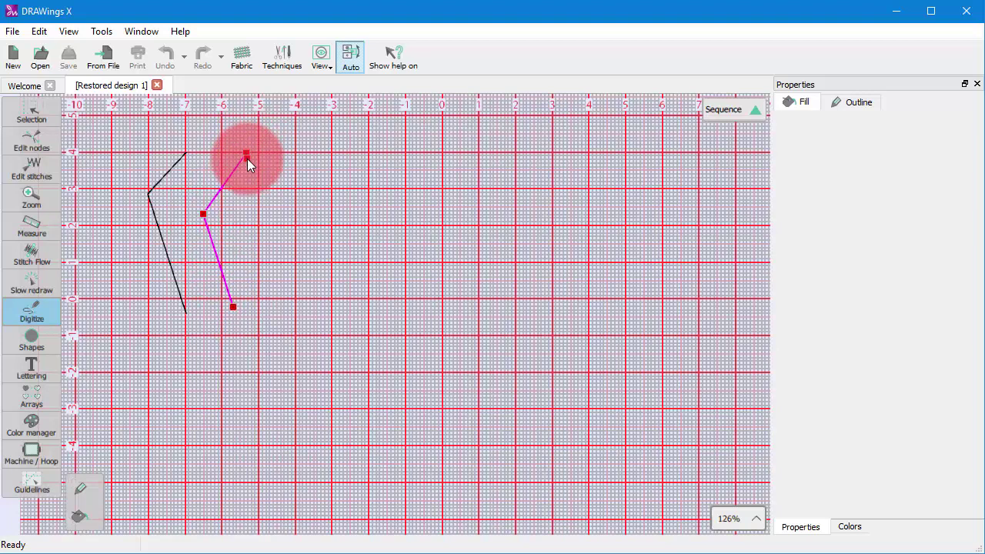
double_click(247, 154)
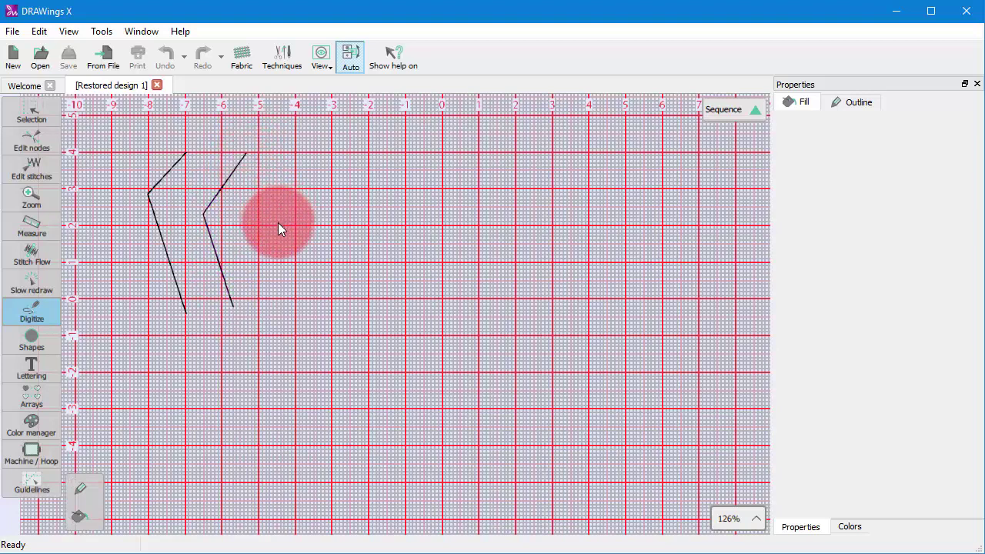
right_click(277, 224)
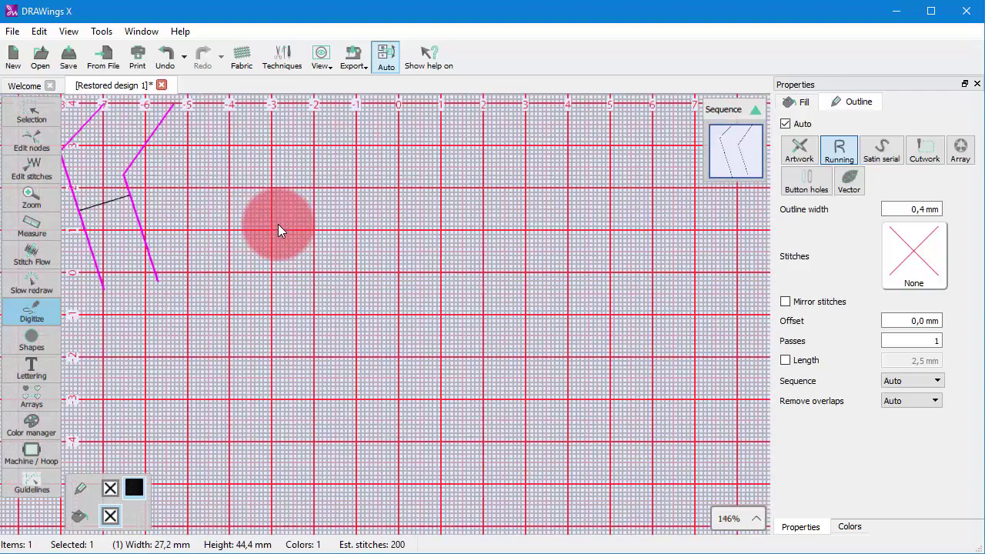
Step: Digitize a closed five-sided shape about 32 mm wide and 28 mm high beside the open lines, and leave the digitizing tool
scroll(478, 368, down, 4)
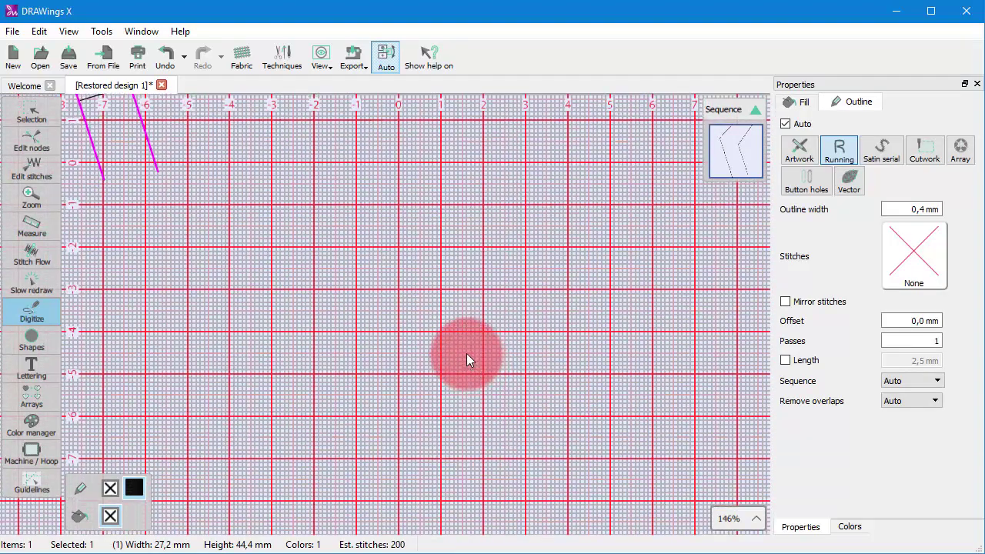
scroll(467, 353, up, 4)
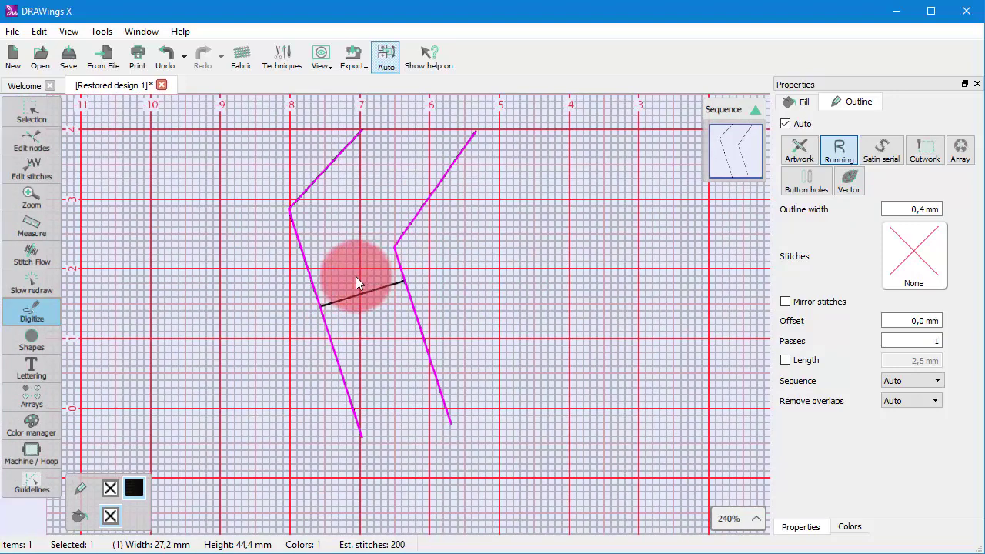
scroll(244, 304, down, 2)
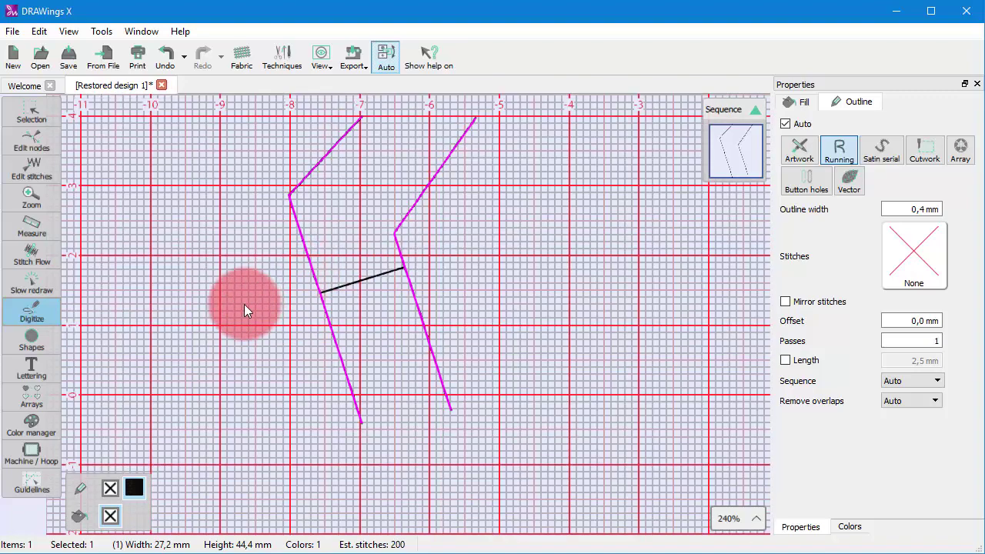
scroll(241, 306, down, 2)
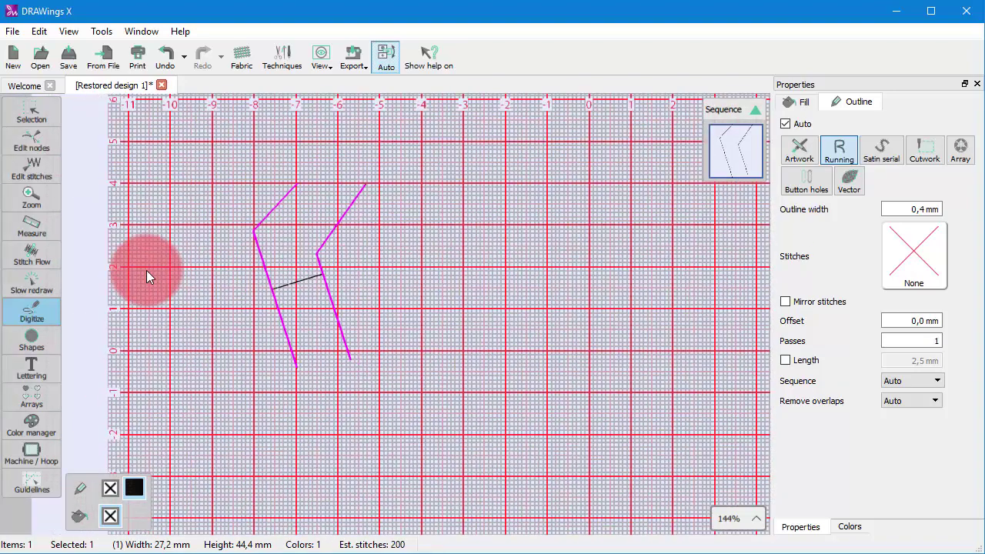
click(429, 326)
click(393, 282)
click(435, 210)
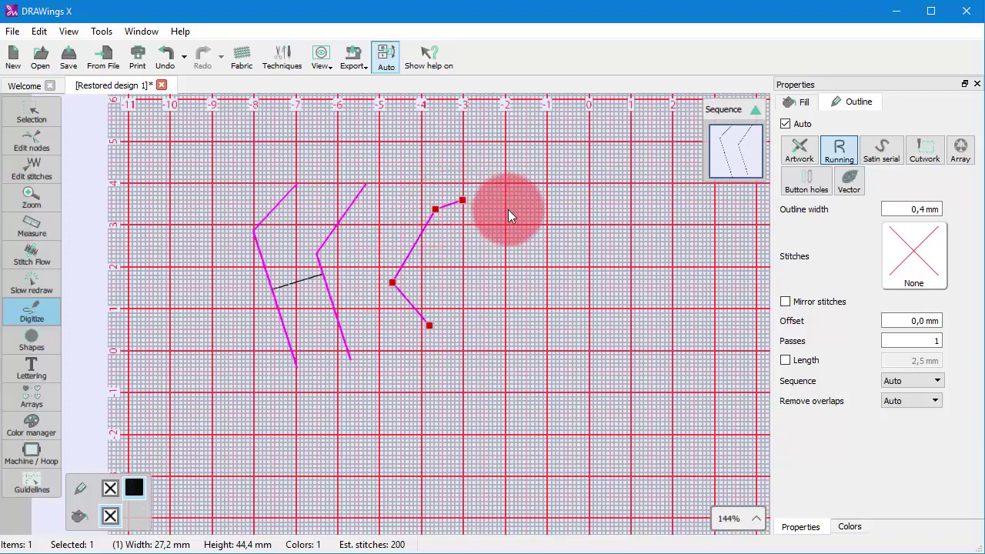
click(525, 234)
click(518, 262)
click(487, 315)
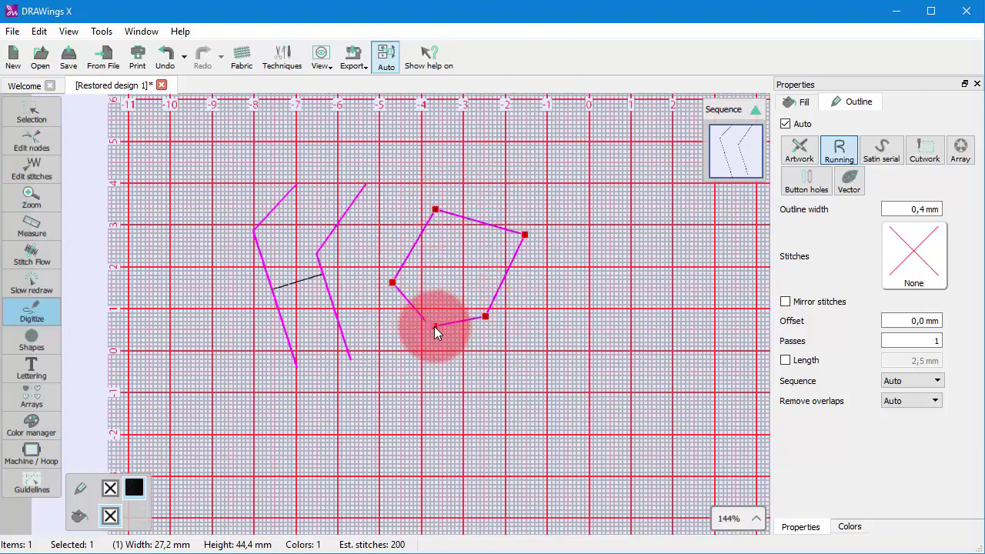
click(433, 326)
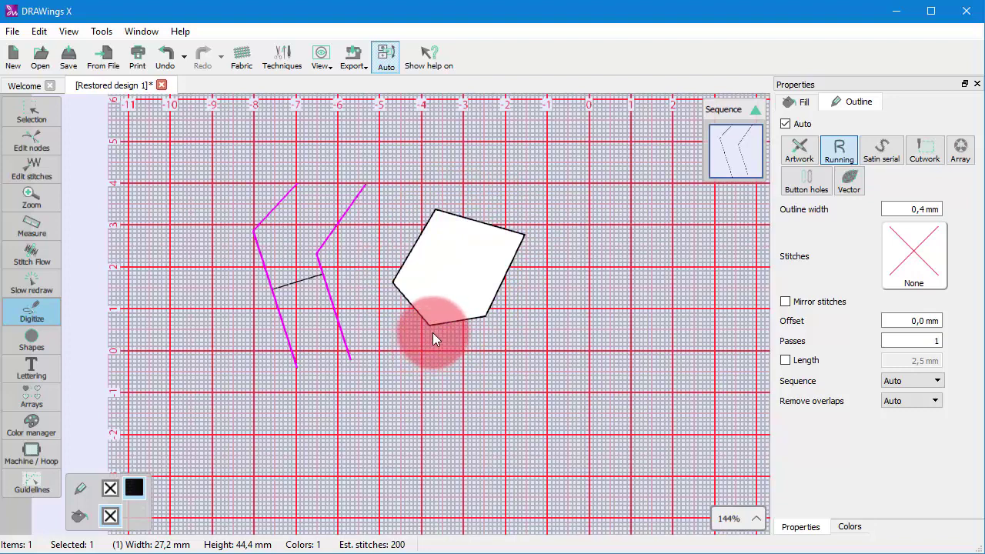
right_click(432, 329)
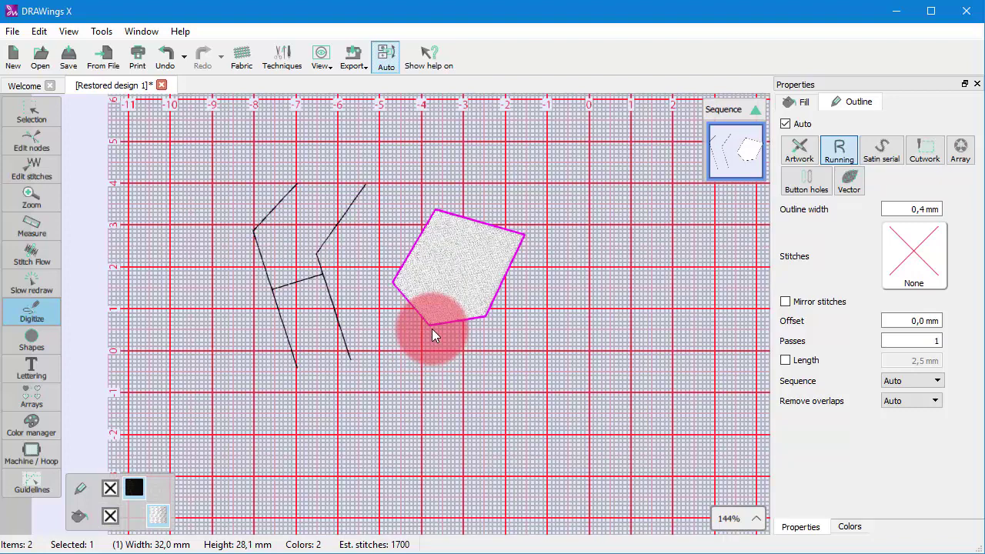
key(Escape)
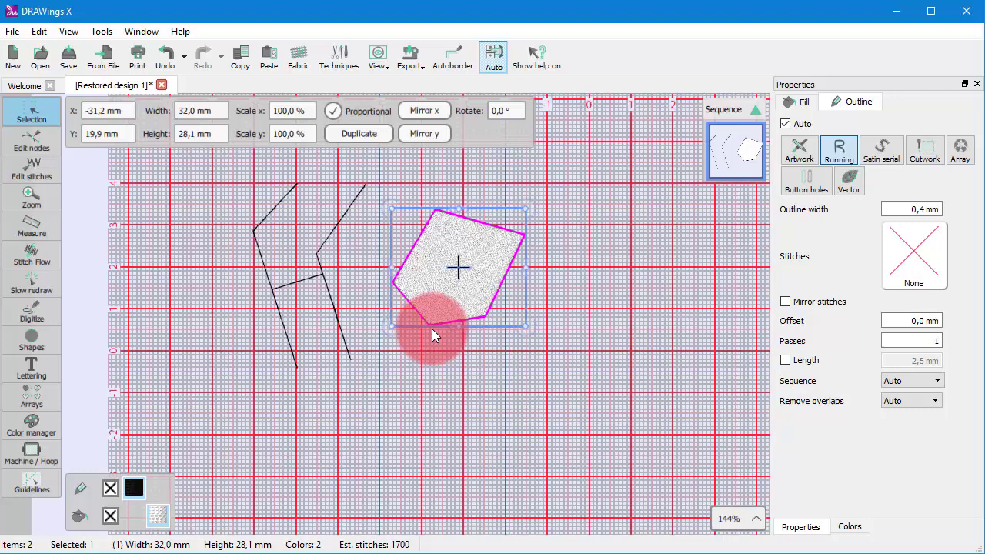
click(450, 362)
click(459, 288)
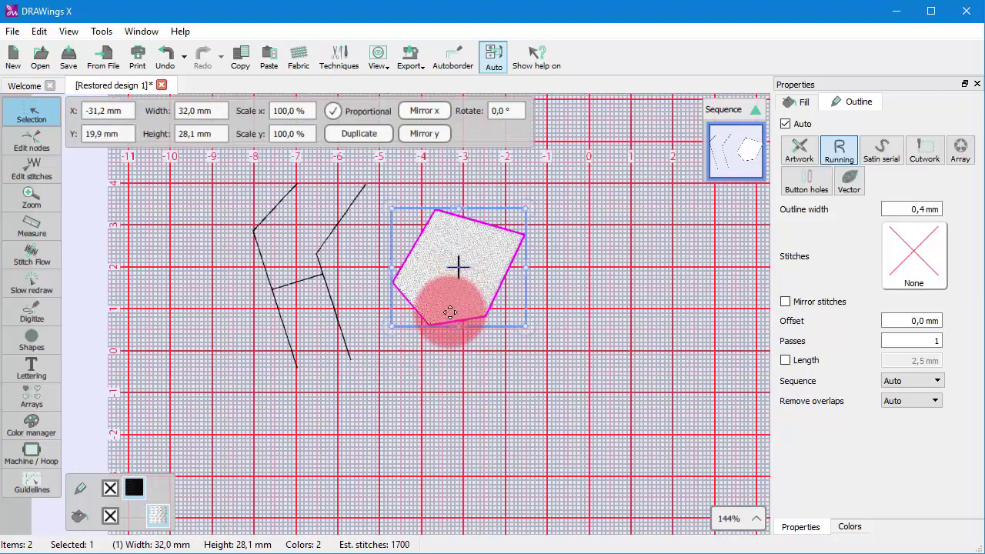
click(441, 385)
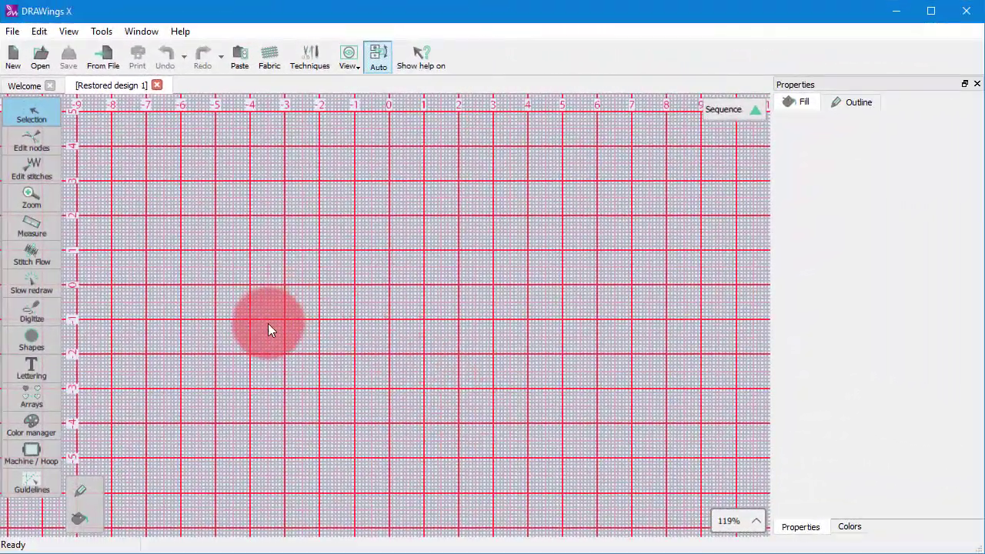
Step: Digitize a closed six-sided outline shape in the empty design, spanning about -8.4 to -3.1 horizontally and -0.4 to 5.2 vertically
click(47, 310)
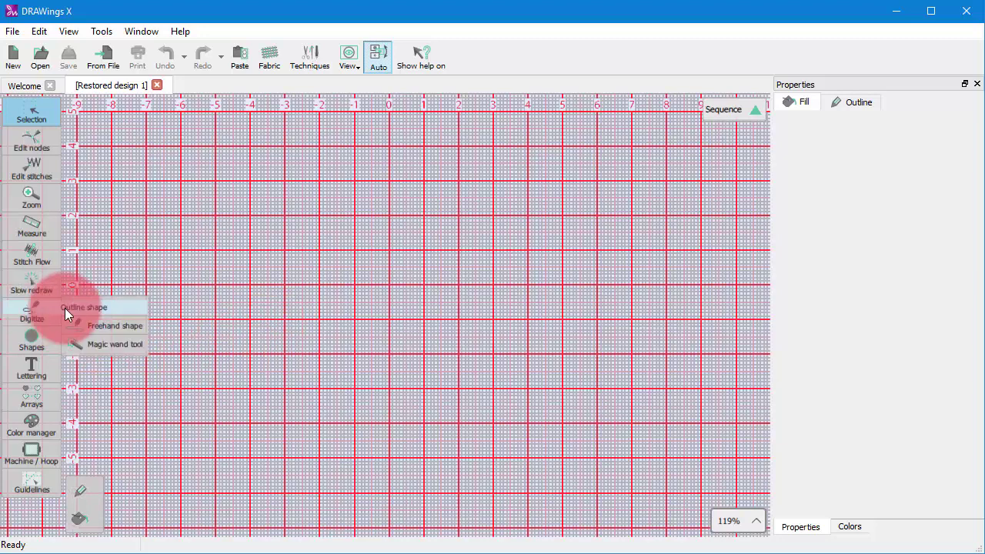
click(96, 308)
click(235, 316)
click(181, 269)
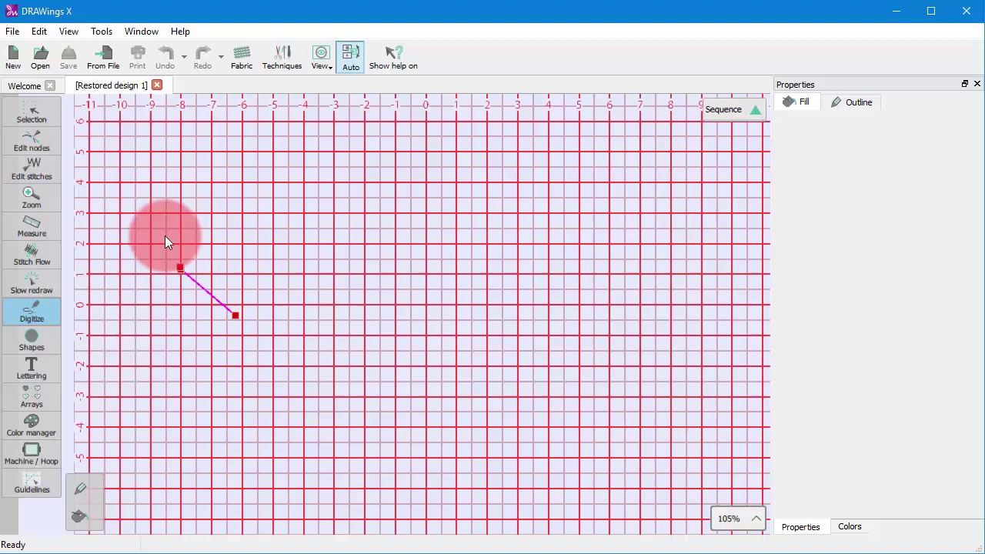
click(168, 188)
click(287, 145)
click(330, 239)
click(289, 291)
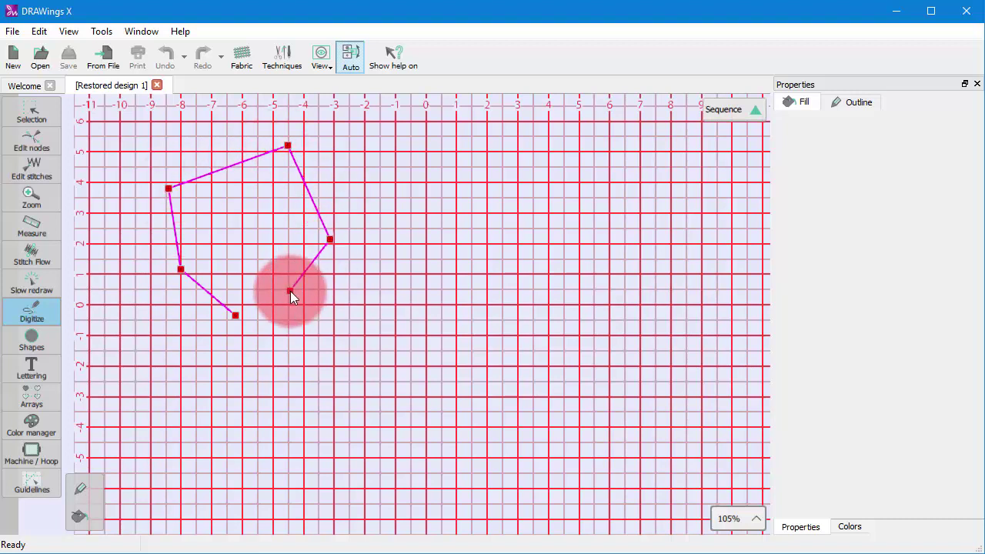
click(248, 315)
click(236, 315)
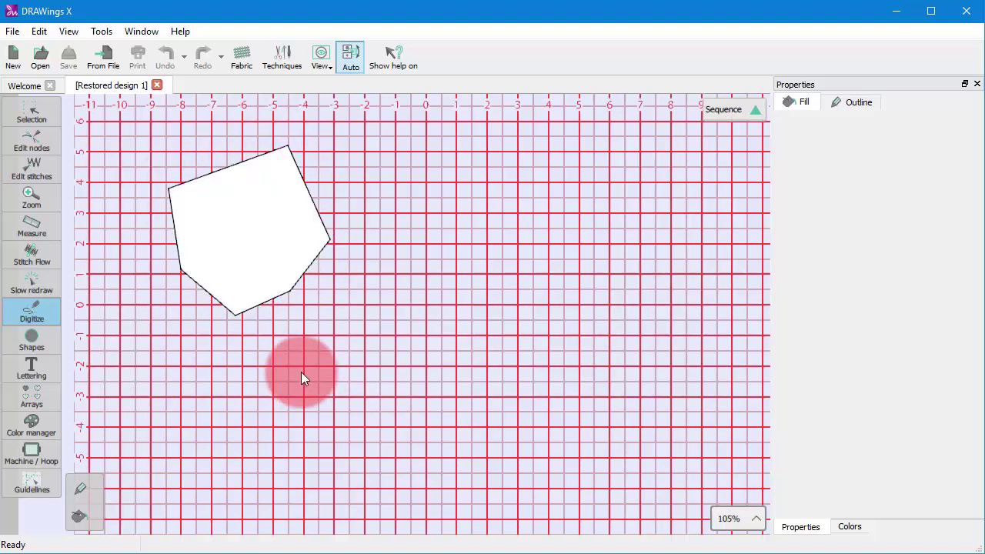
Step: Digitize an open line running straight from about (-1.3, 0.8) to (-2, 4.6), continuing as a curve through (3, 2.4) to (-1, -0.9)
click(386, 281)
click(366, 163)
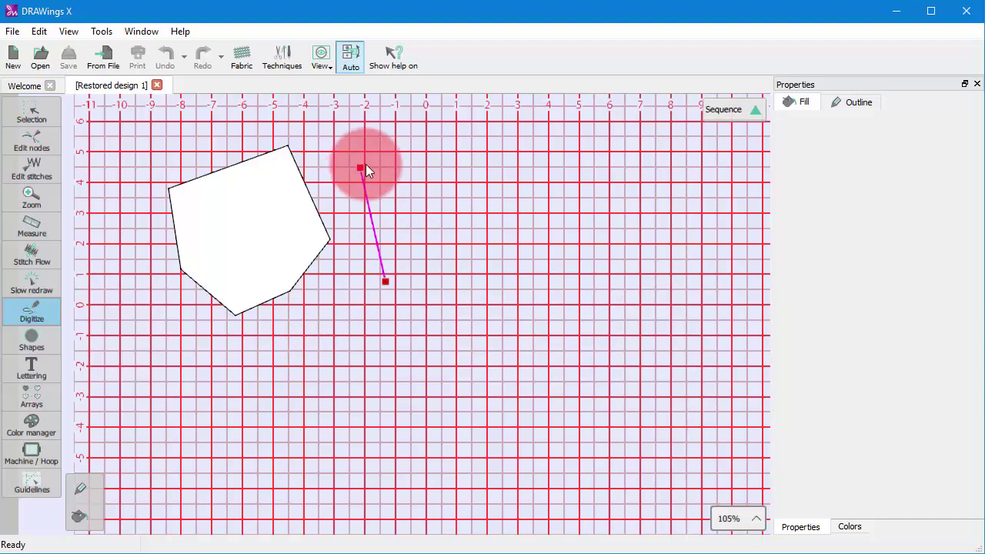
click(511, 156)
right_click(511, 156)
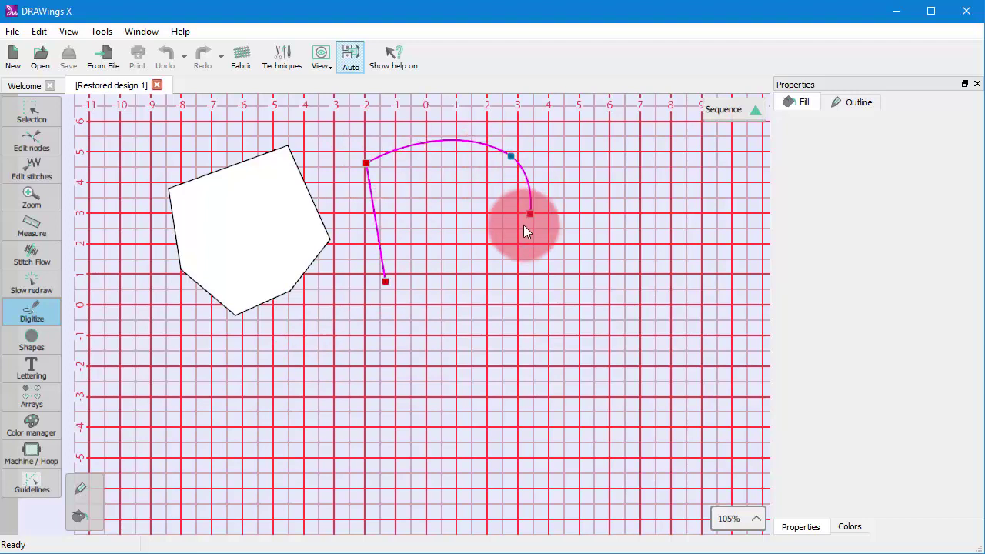
right_click(517, 231)
right_click(485, 308)
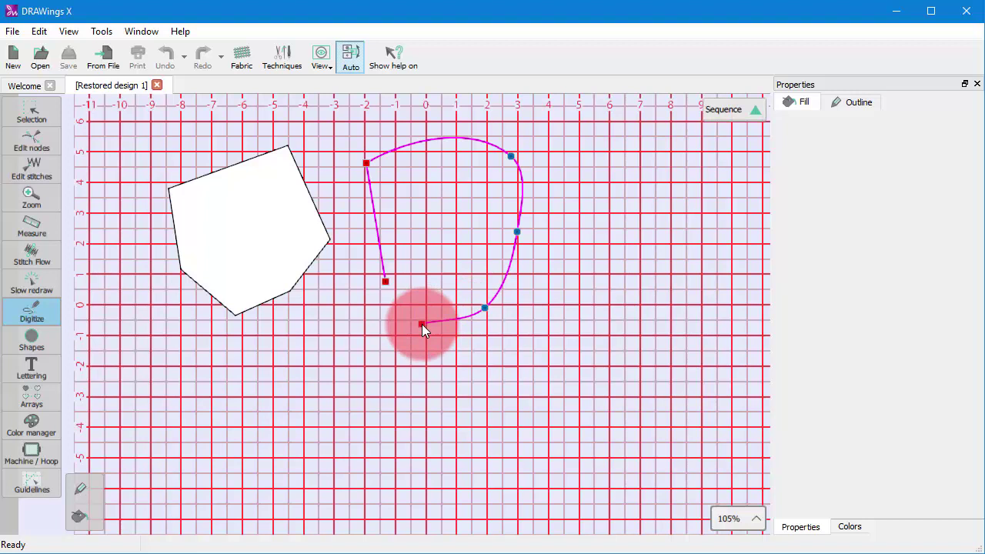
click(421, 324)
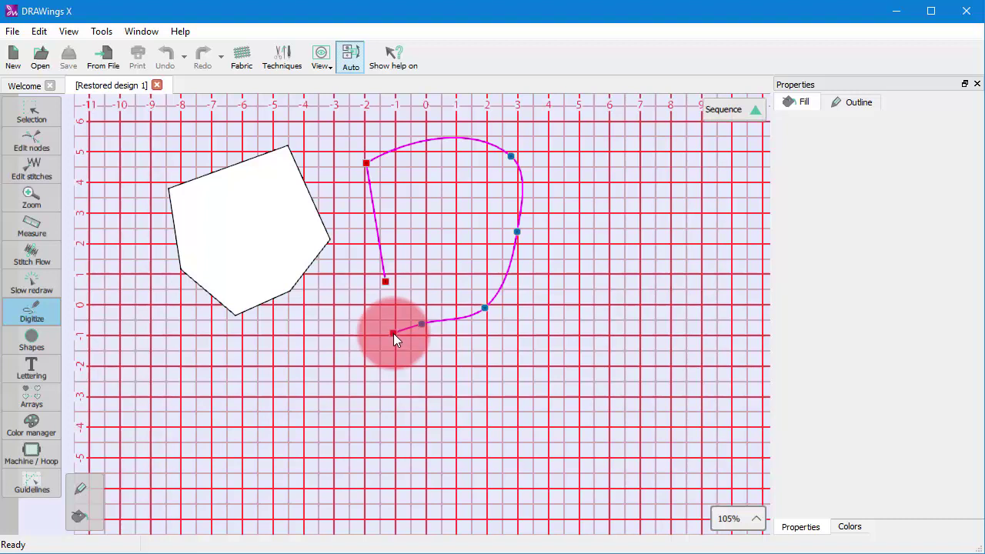
right_click(393, 334)
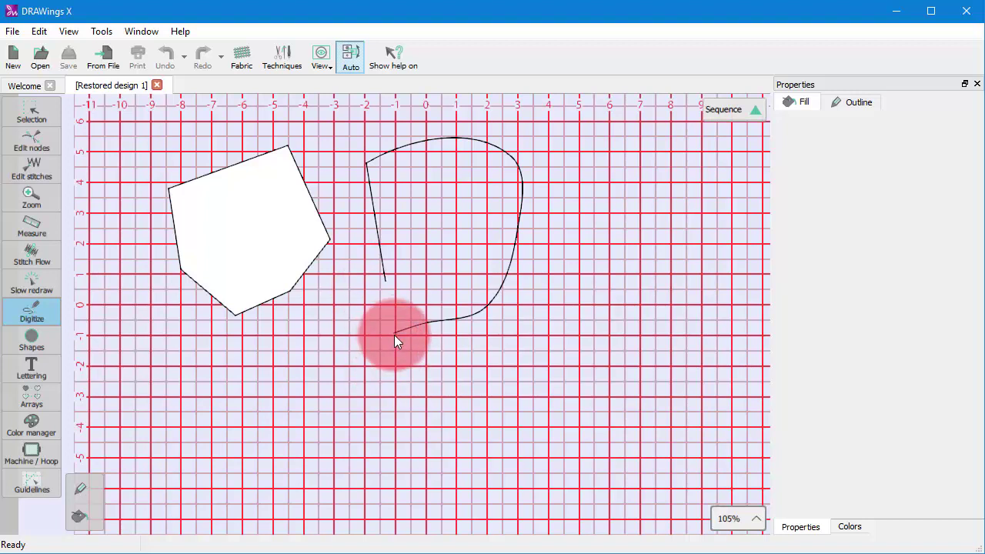
Step: Extend the curved line from its start with straight segments through about (-3.6, -0.6) and (-5.1, -2.2) to (-3.3, -3.1), and complete it
click(387, 281)
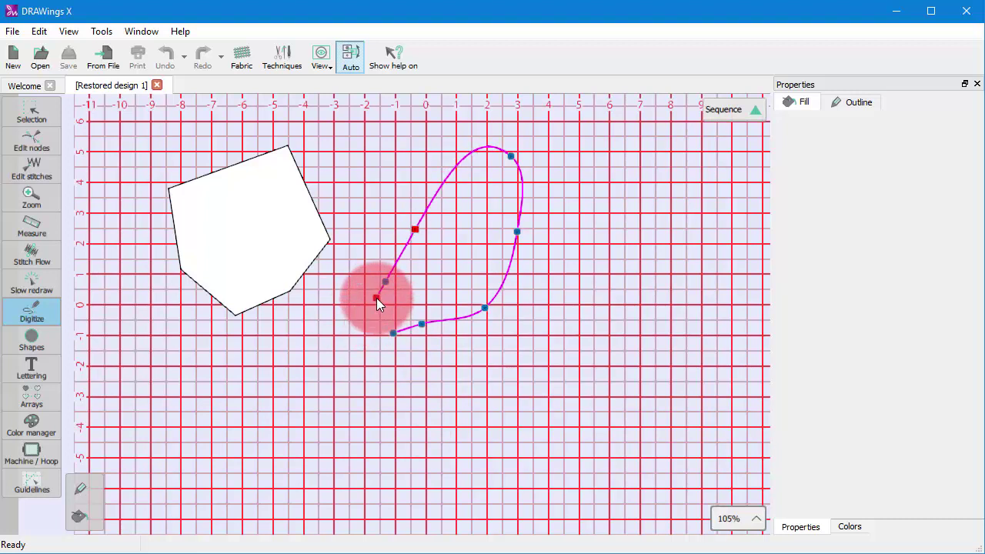
click(377, 298)
click(315, 323)
click(270, 373)
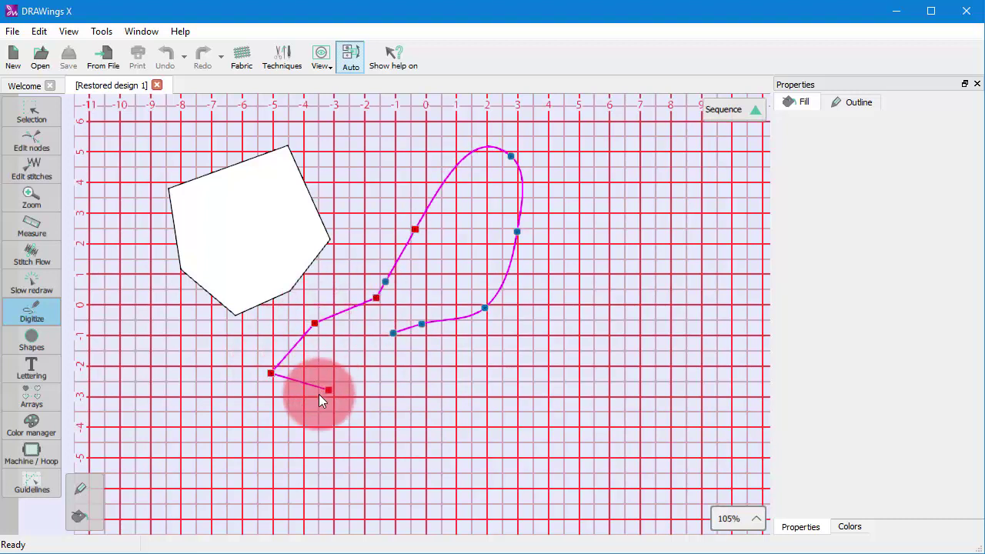
click(325, 400)
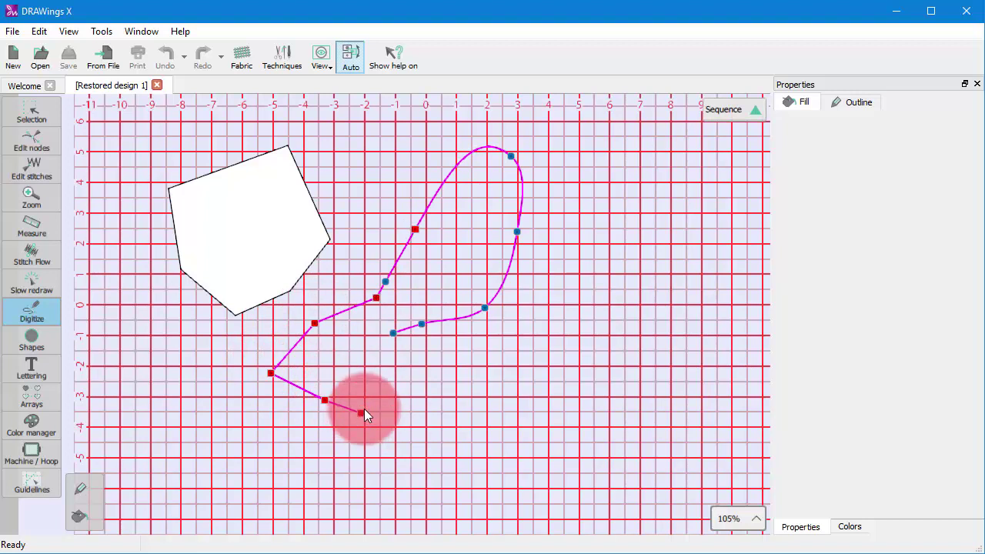
click(368, 396)
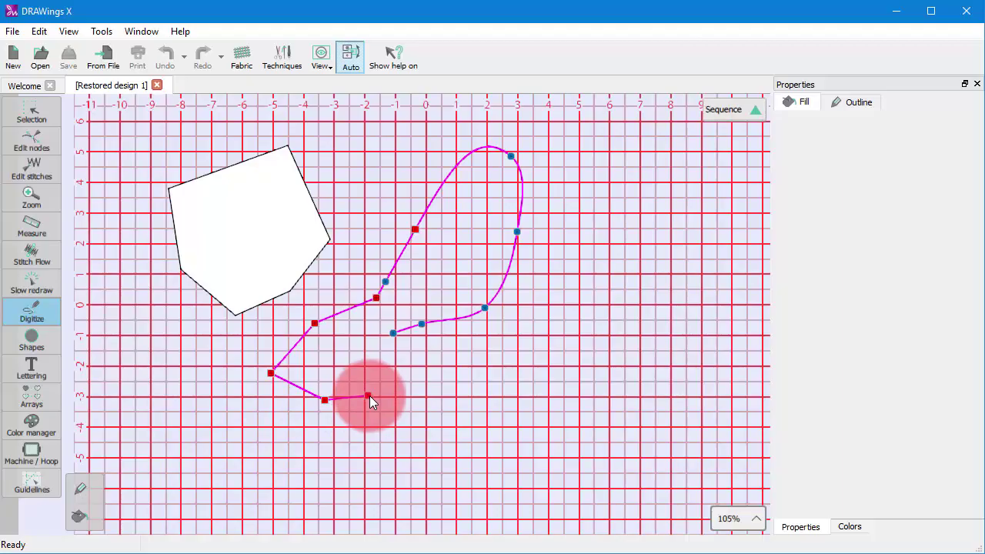
right_click(372, 394)
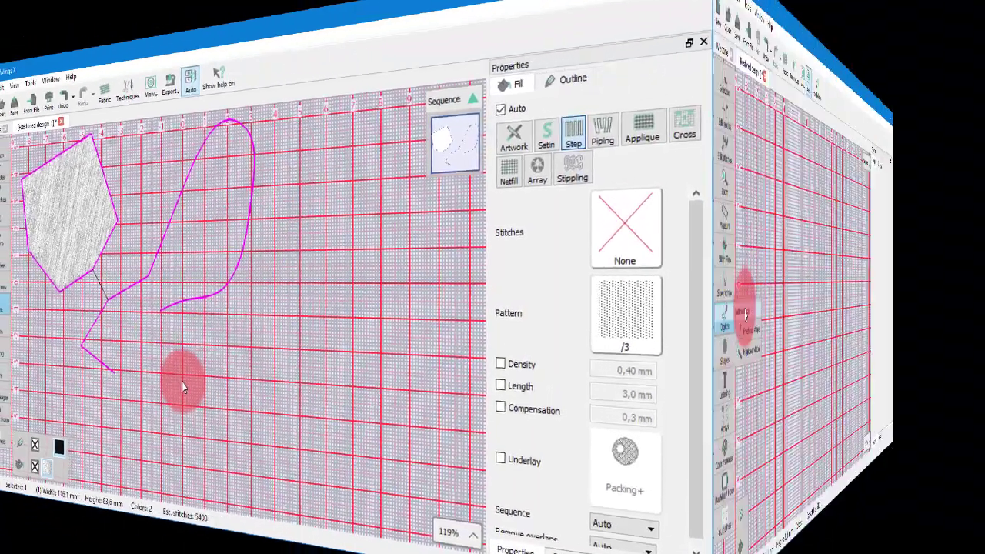
Step: Digitize a grid-snapped outline of two adjoining diamonds meeting at (-3, -1), spanning -5 to -1 horizontally and -2 to 0 vertically, and complete it
key(alt)
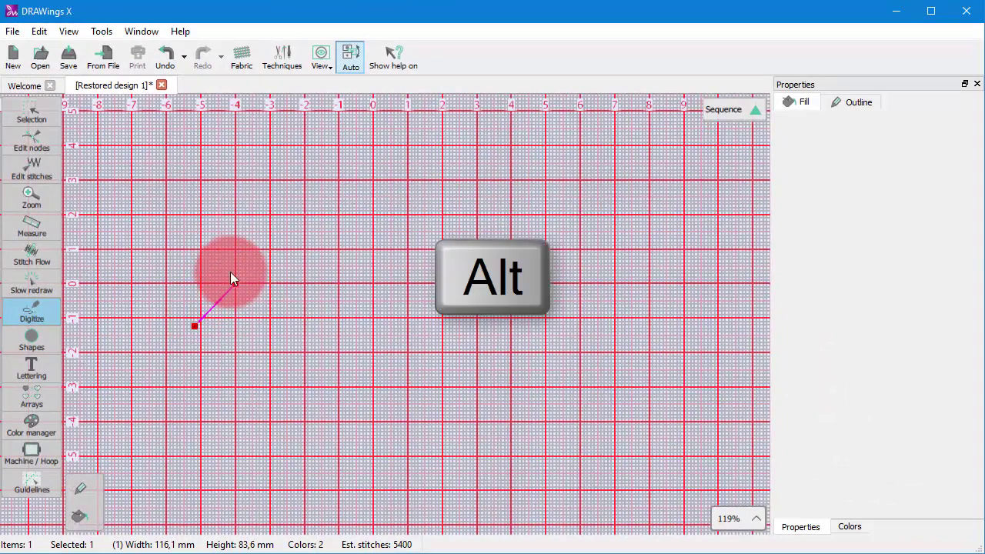
click(235, 284)
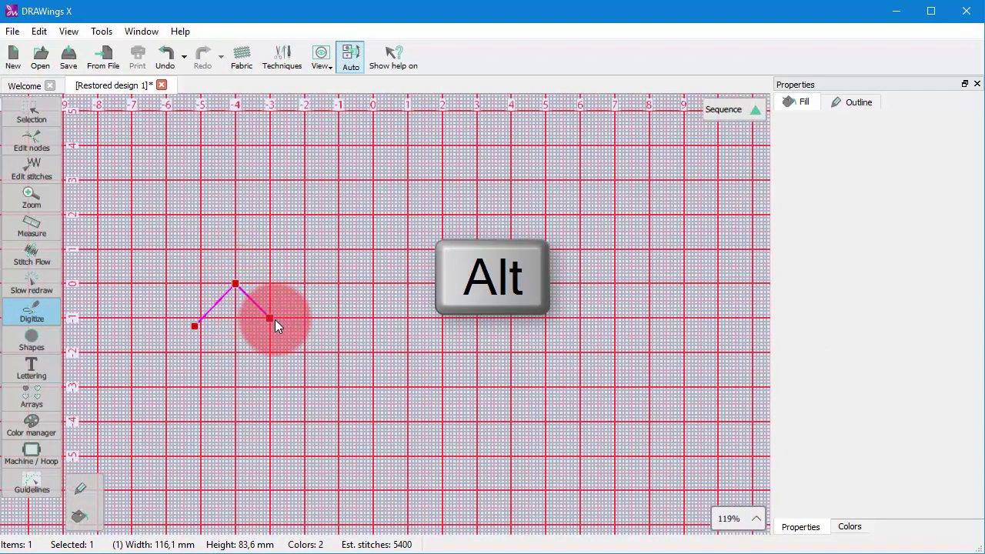
click(271, 319)
click(305, 284)
click(339, 317)
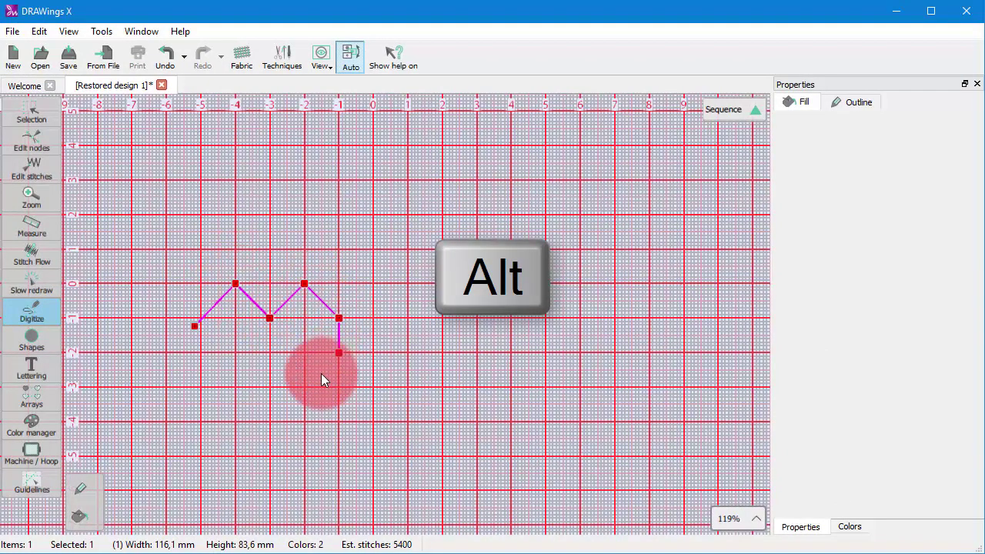
click(304, 352)
click(305, 386)
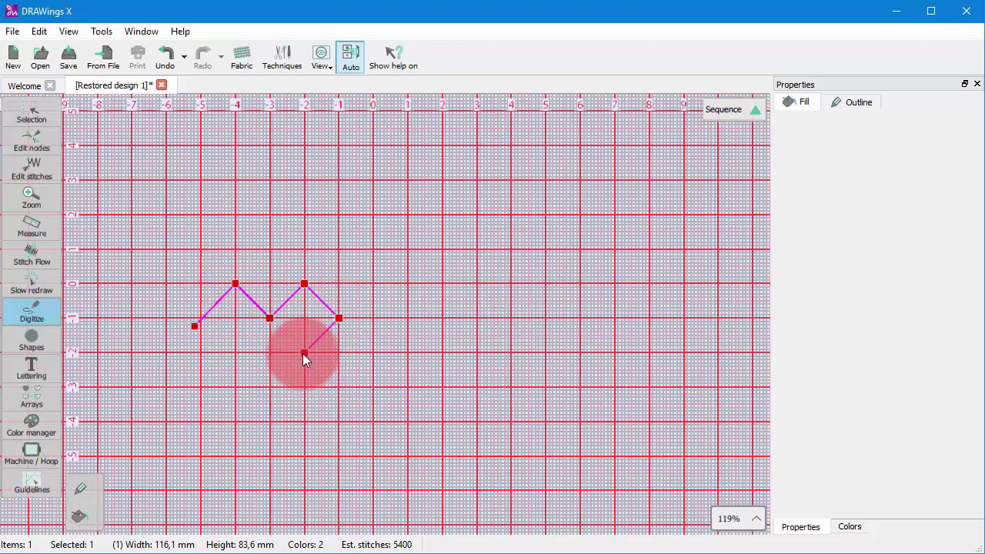
click(269, 330)
click(236, 357)
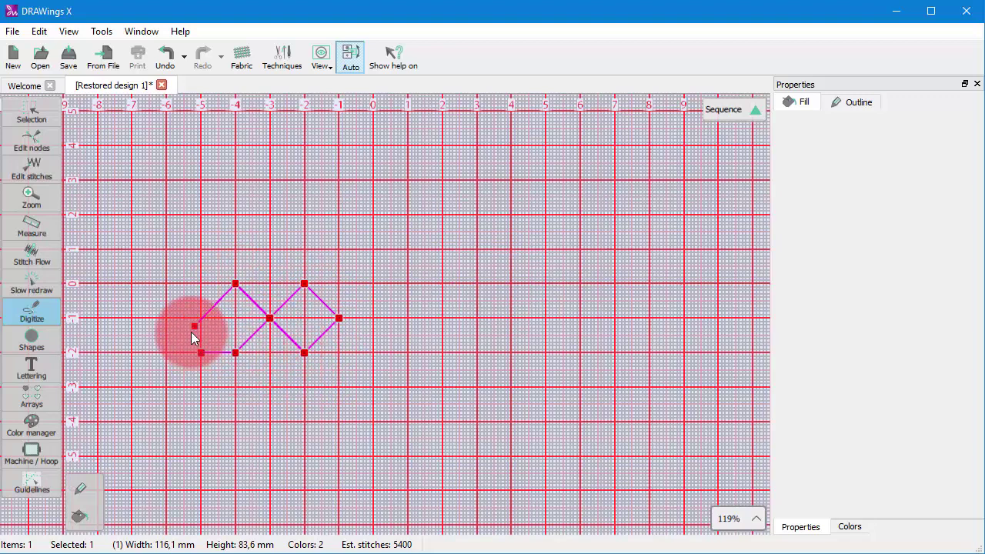
click(193, 324)
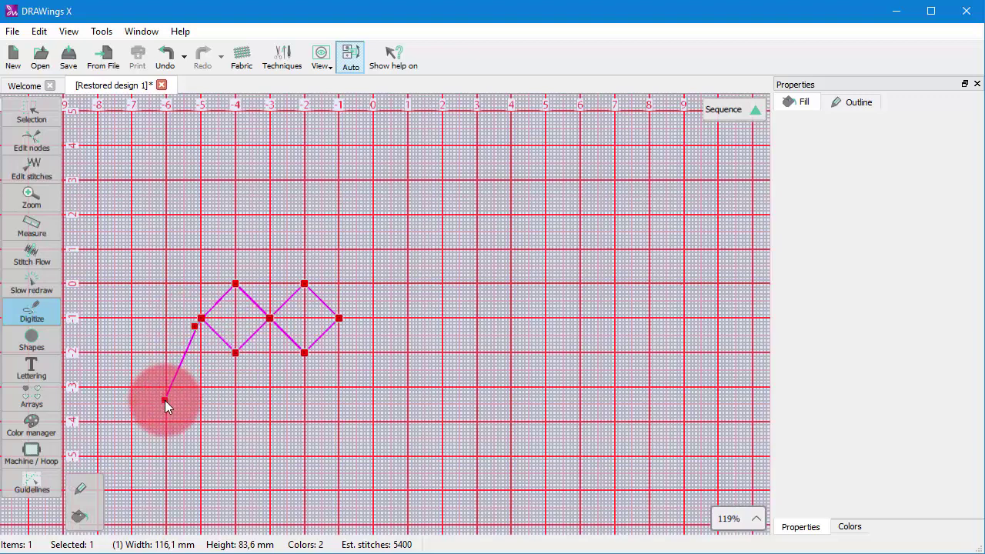
key(Return)
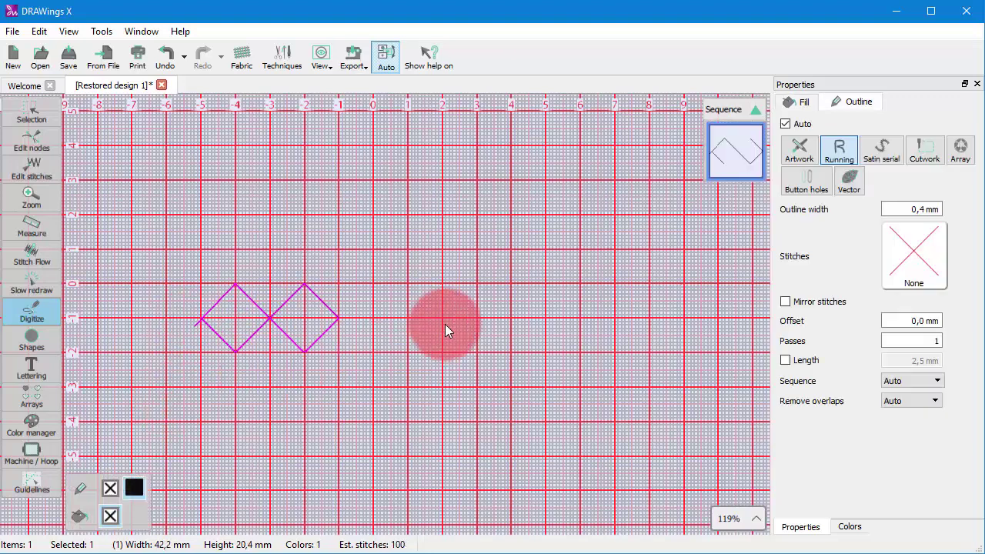
Step: Digitize a closed four-sided shape with corners at about (1.2, -0.9), (2.7, 1.2), (4.7, -1.7) and (2.6, -3.6)
click(414, 314)
click(465, 244)
click(537, 333)
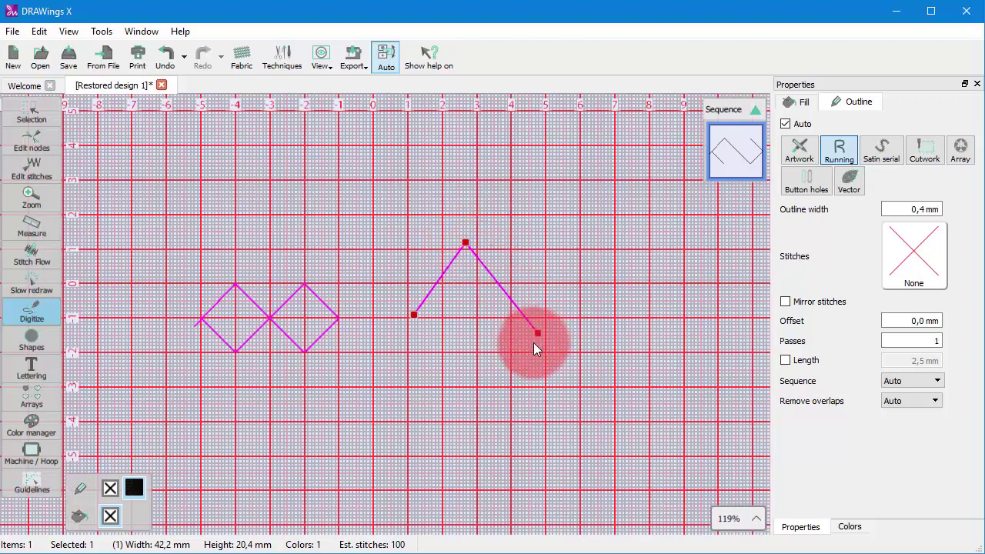
click(535, 342)
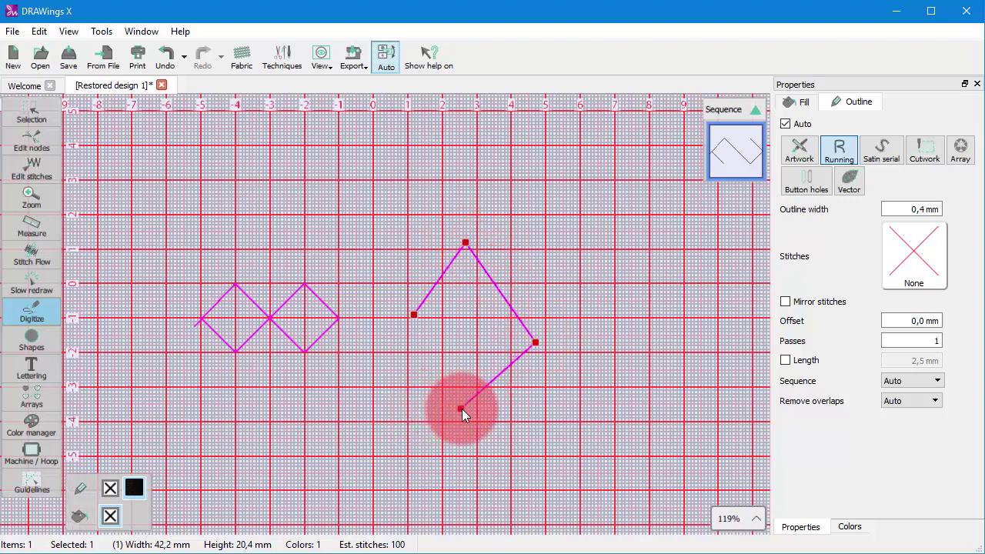
click(462, 409)
click(413, 315)
Step: Cut a four-sided hole inside the closed shape with corners at about (1.8, -1.2), (2.8, -0.3), (3.9, -1.6) and (2.7, -2.7)
click(436, 324)
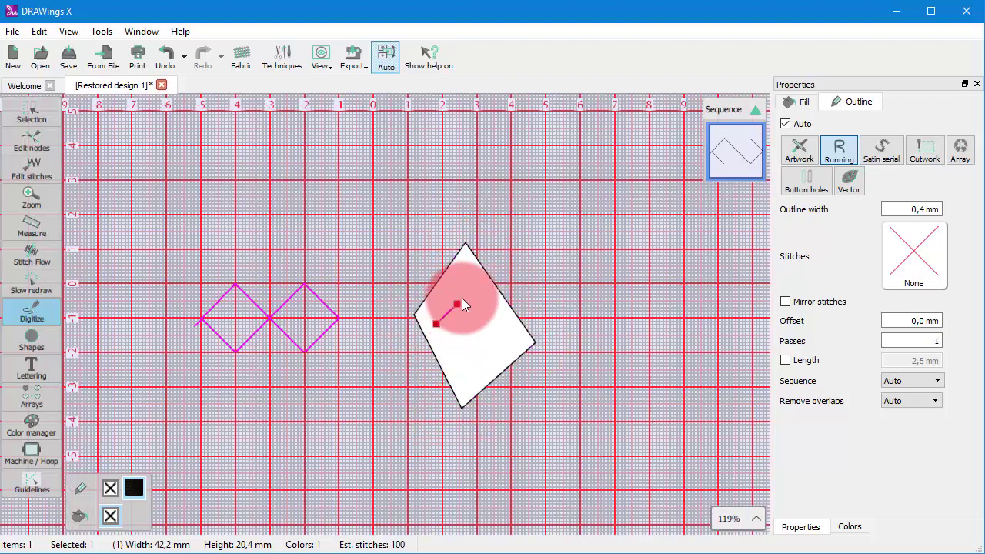
click(468, 294)
click(508, 339)
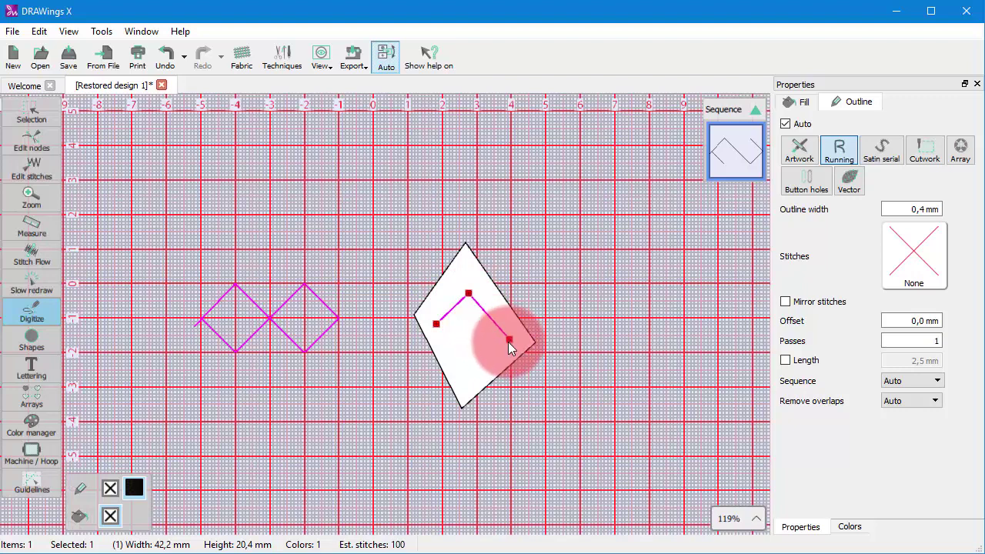
click(467, 377)
click(437, 325)
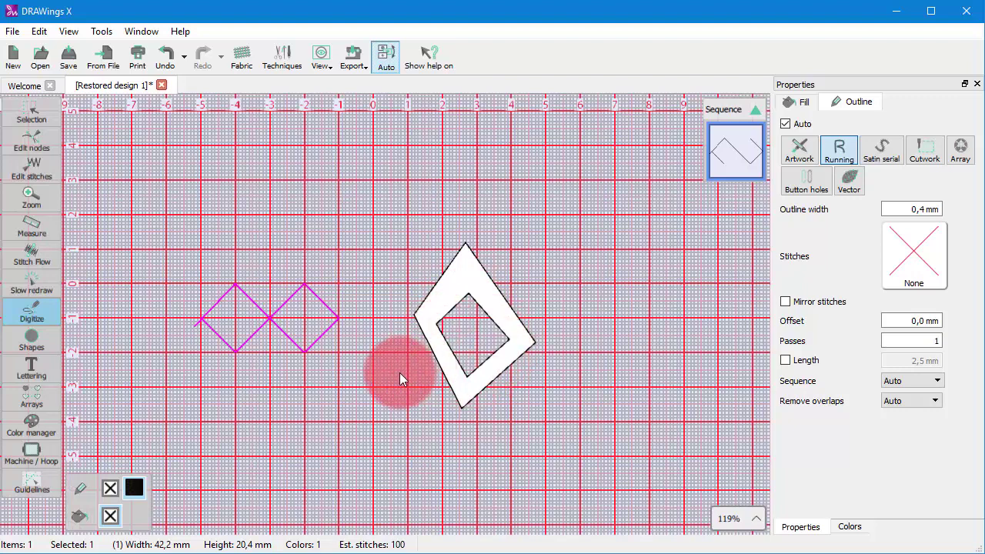